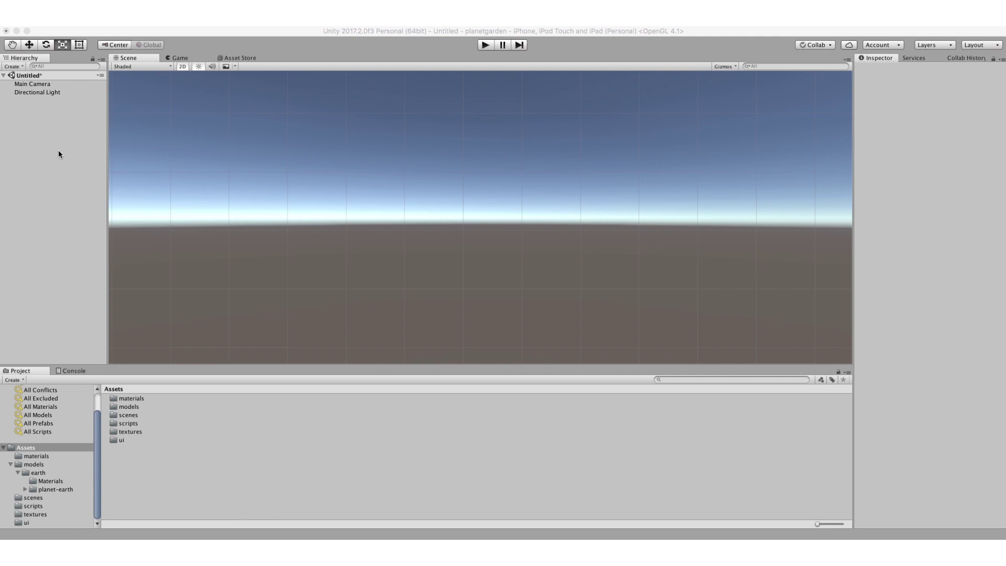
# Add a UI Button from the Hierarchy's UI menu, creating its Canvas and EventSystem.
pyautogui.rightClick(43, 135)
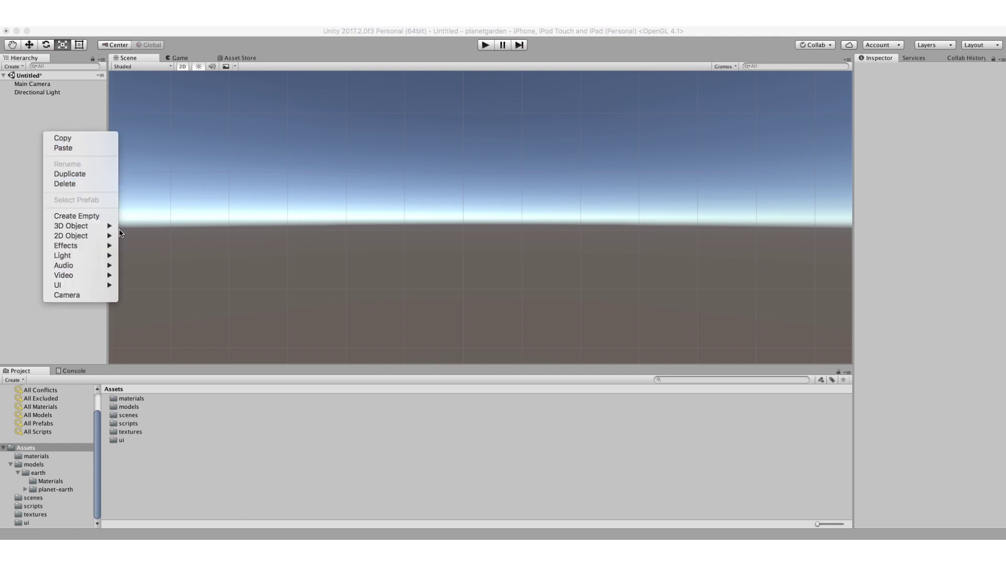
pyautogui.moveTo(92, 284)
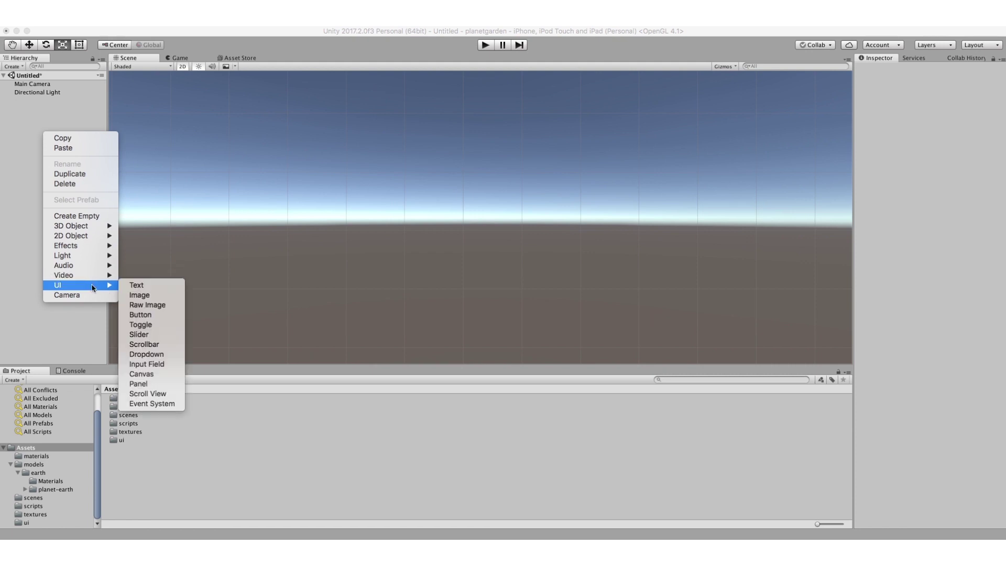
pyautogui.click(153, 316)
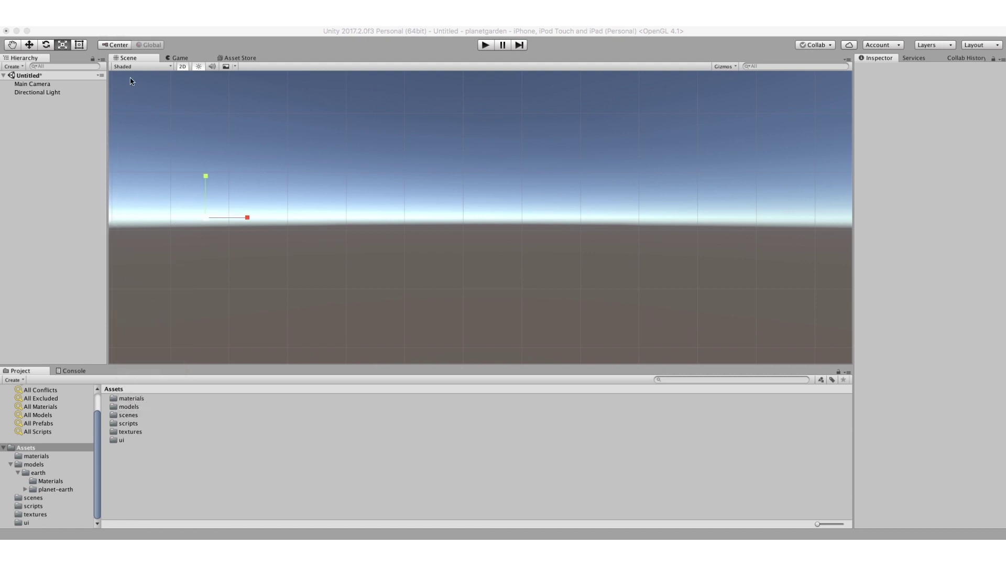
pyautogui.click(26, 117)
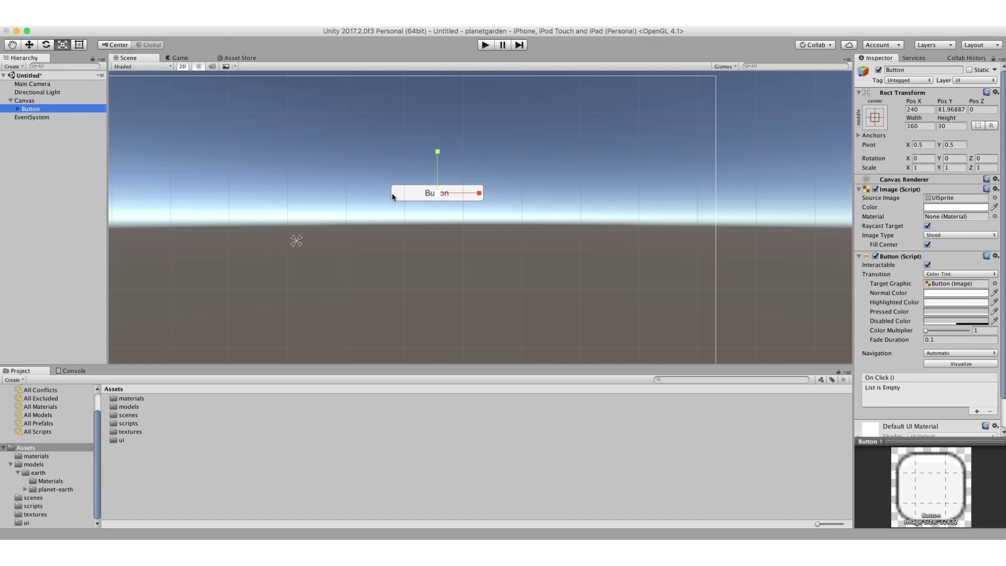
pyautogui.click(183, 67)
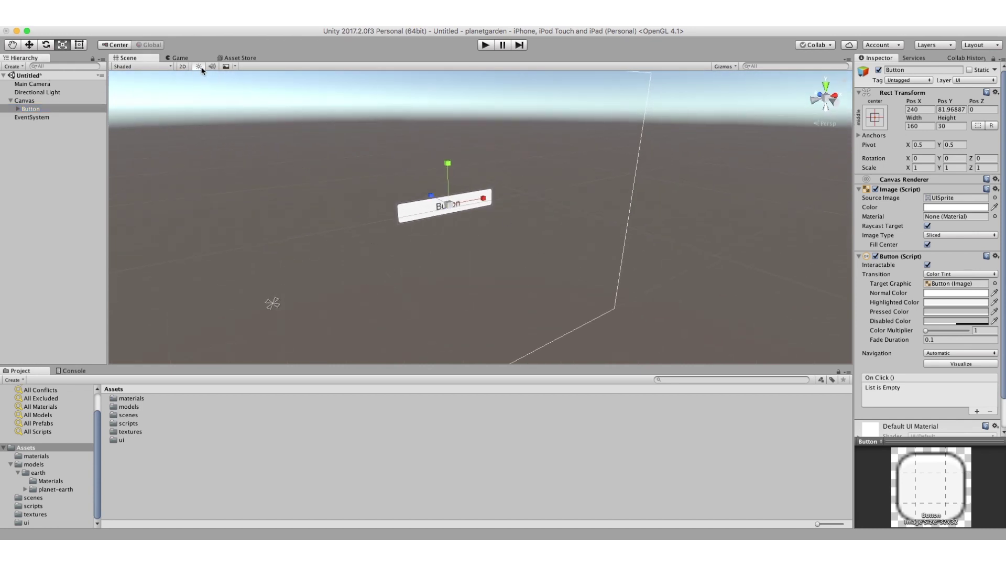
# Toggle the Scene view back to 2D and select the Move tool.
pyautogui.click(182, 67)
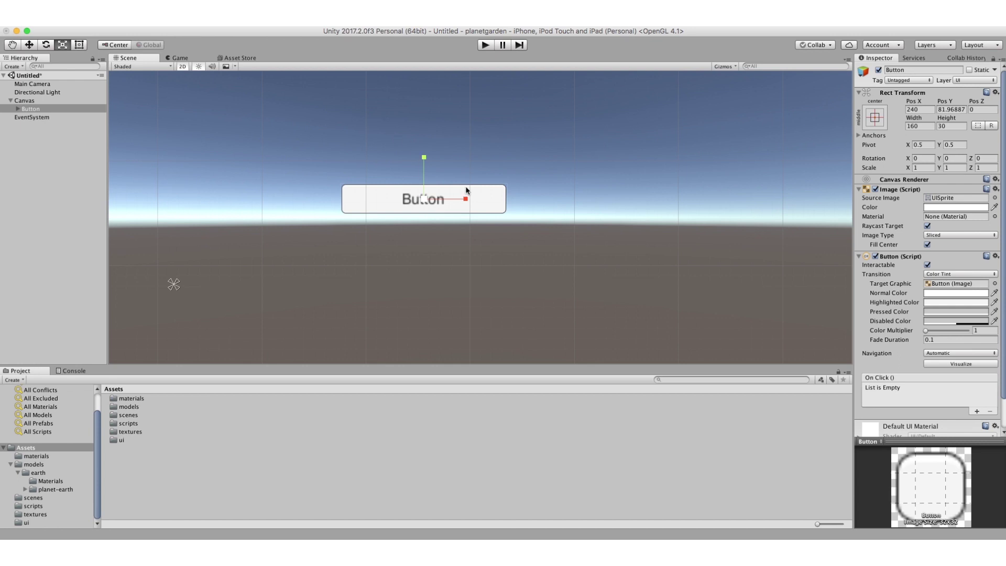
pyautogui.click(30, 46)
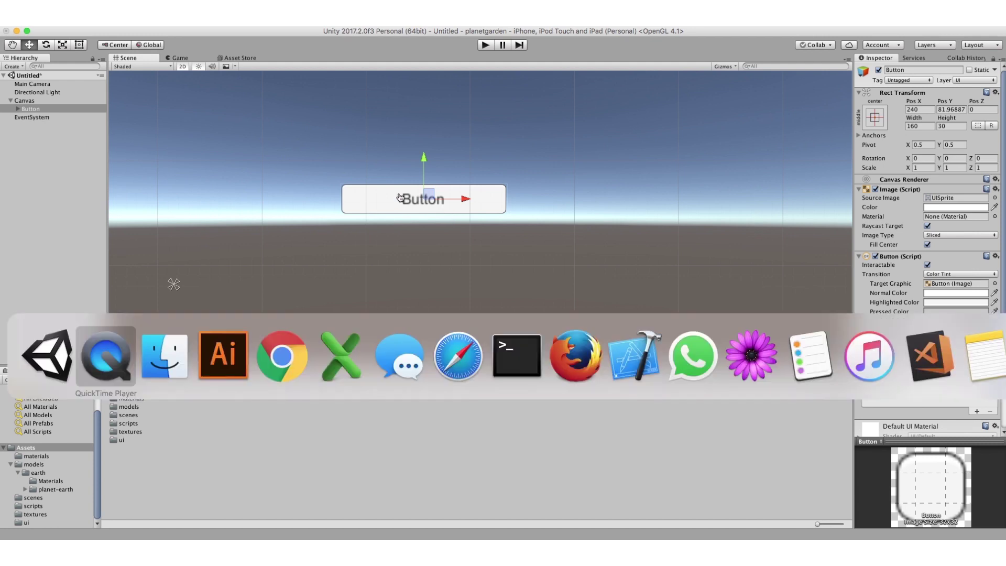
pyautogui.click(220, 352)
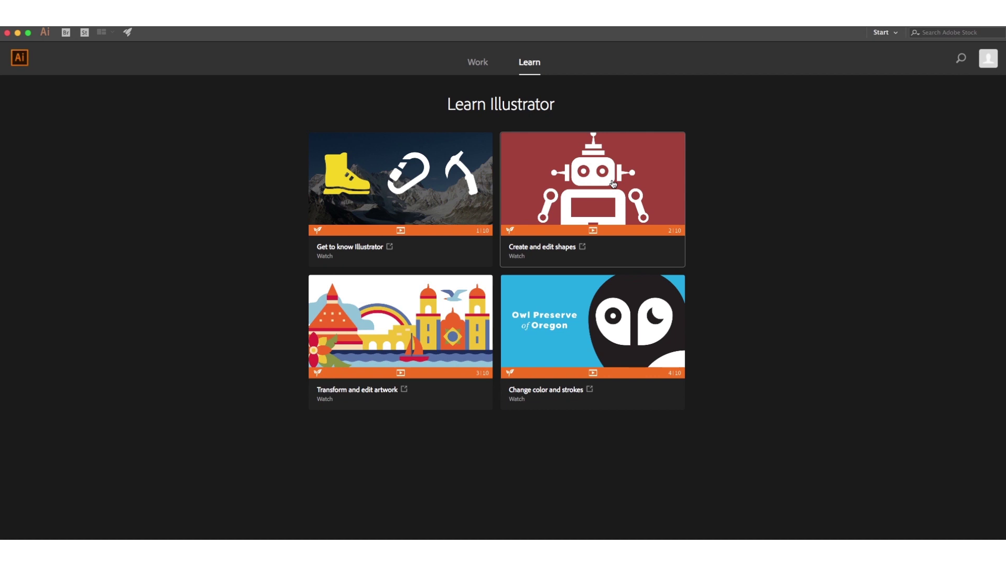
# Start a new Illustrator document with Width and Height of 100 px.
pyautogui.press('super+n')
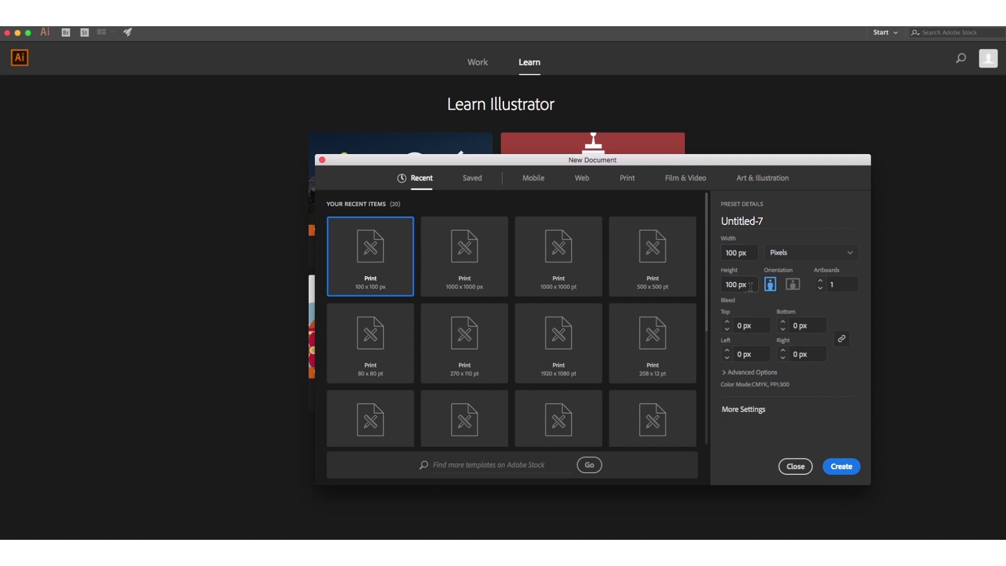
pyautogui.click(835, 474)
# Create the 100 × 100 px document and draw a 100 px circle from the artboard centre.
pyautogui.click(841, 466)
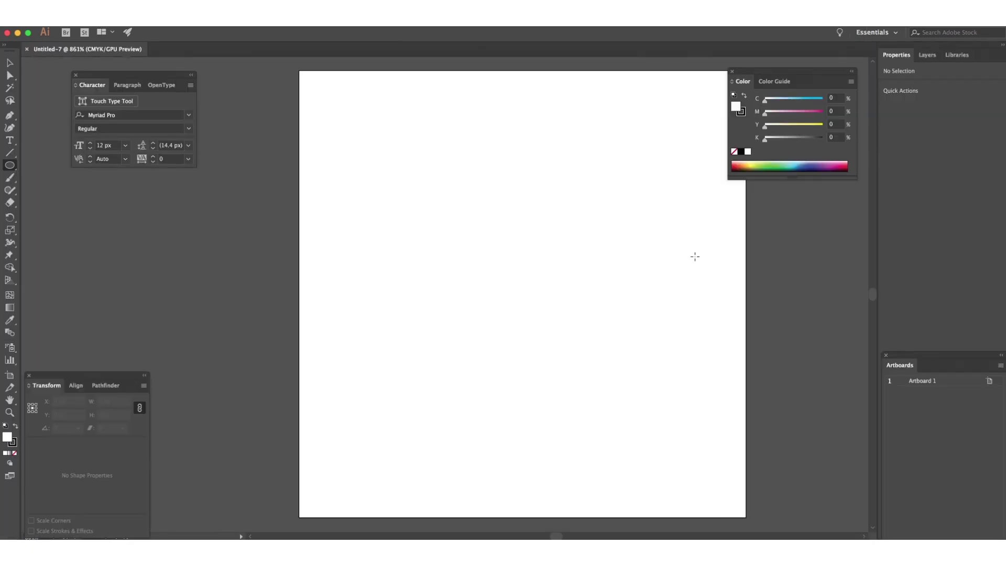
pyautogui.press('super+minus')
pyautogui.press('super+minus')
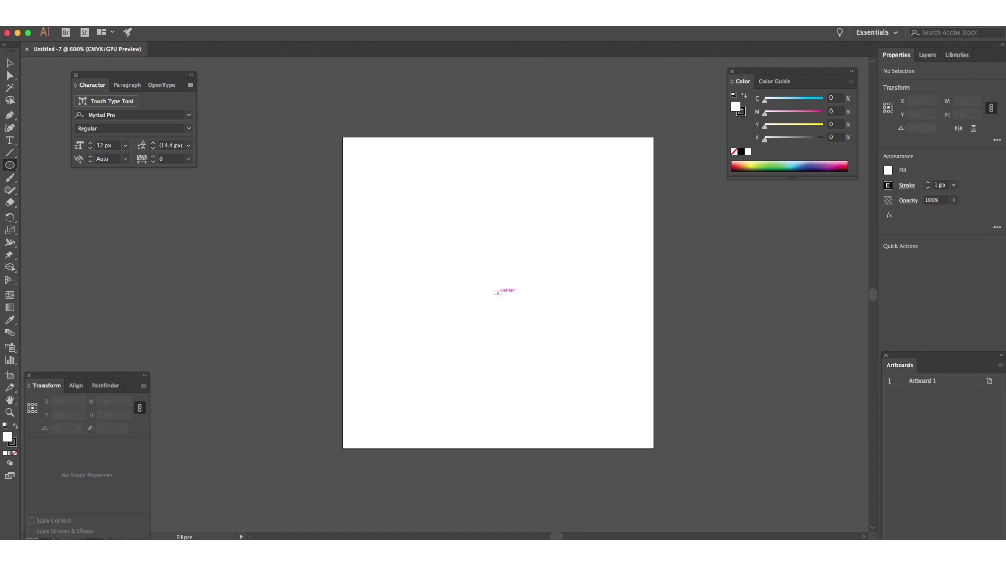
pyautogui.keyDown('alt'); pyautogui.keyDown('shift'); pyautogui.moveTo(498, 295); pyautogui.dragTo(586, 449); pyautogui.keyUp('shift'); pyautogui.keyUp('alt')
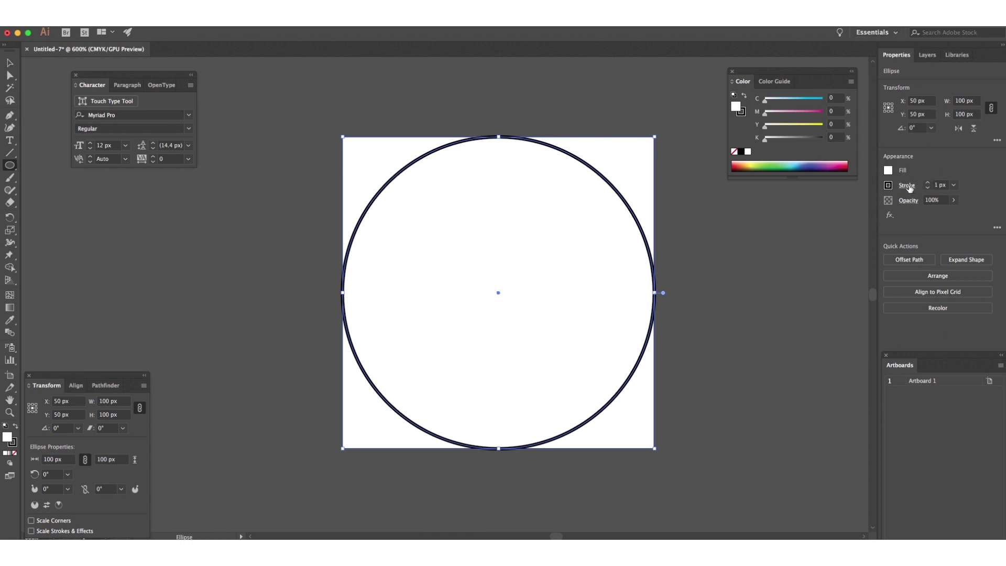
# Set the circle's stroke to Align Stroke to Inside and return to the Selection tool.
pyautogui.click(908, 186)
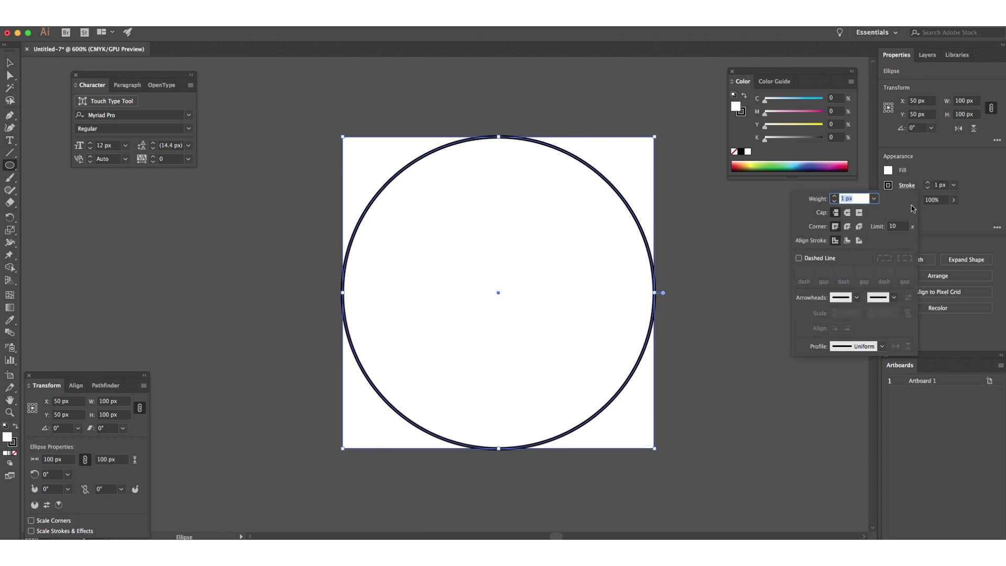
pyautogui.click(847, 241)
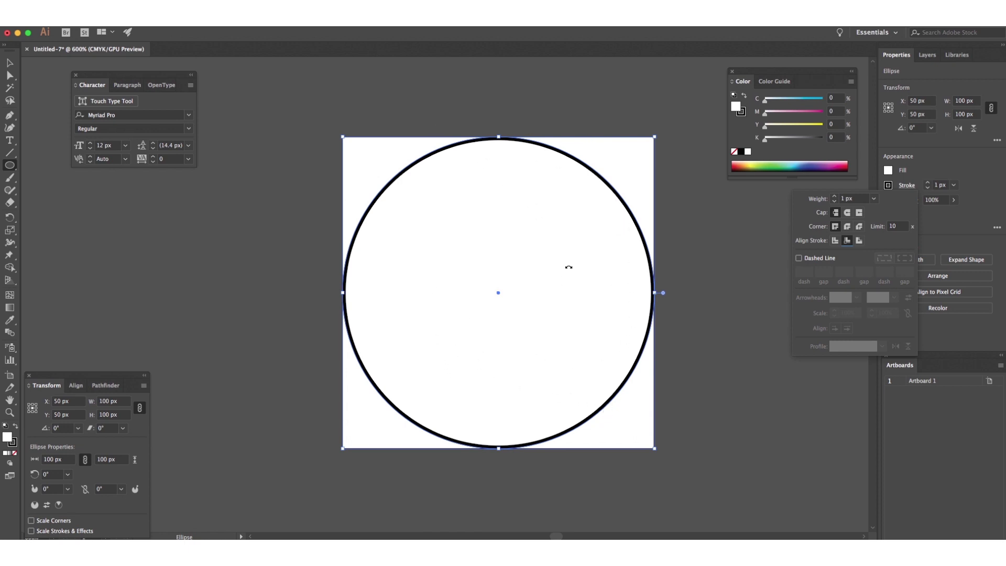
pyautogui.press('Escape')
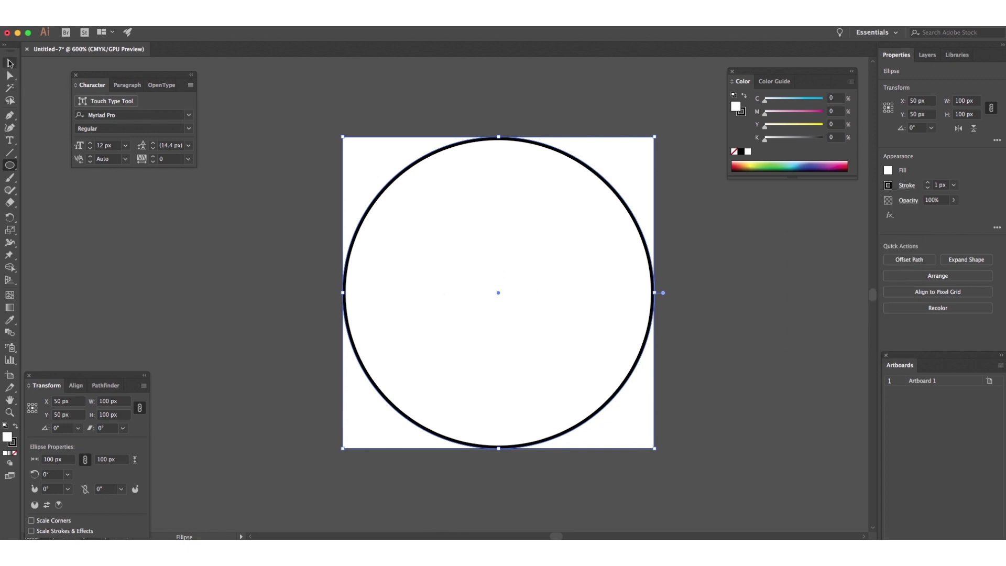
pyautogui.click(9, 63)
pyautogui.click(94, 25)
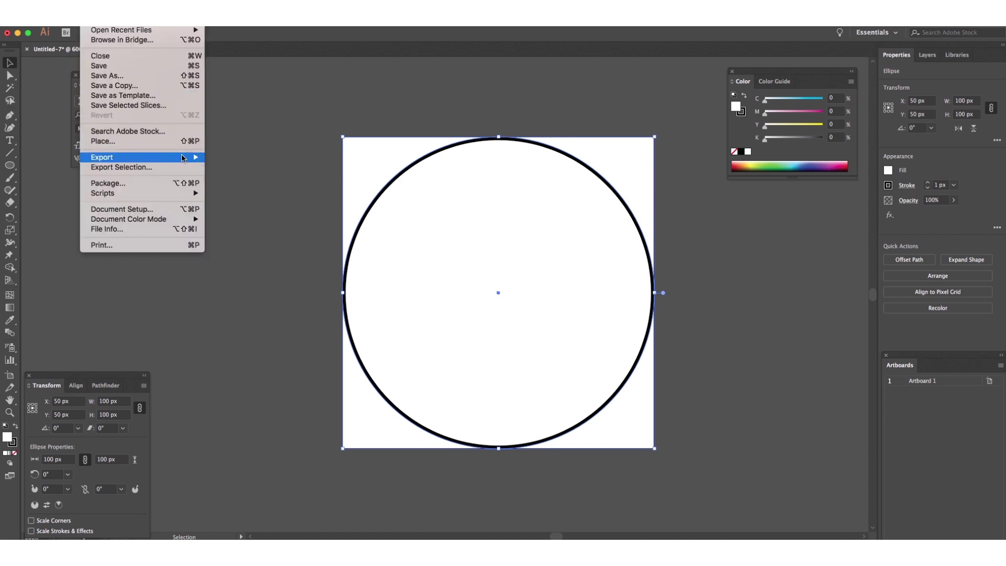
# Export the circle with Save for Web (Legacy) as a PNG-24 named circle.png.
pyautogui.moveTo(147, 157)
pyautogui.click(246, 178)
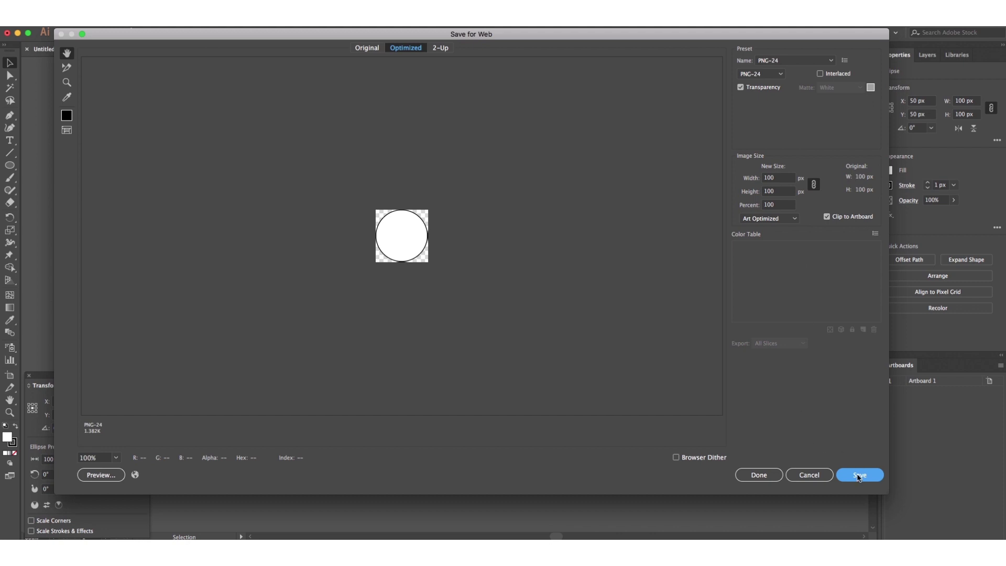
pyautogui.click(874, 485)
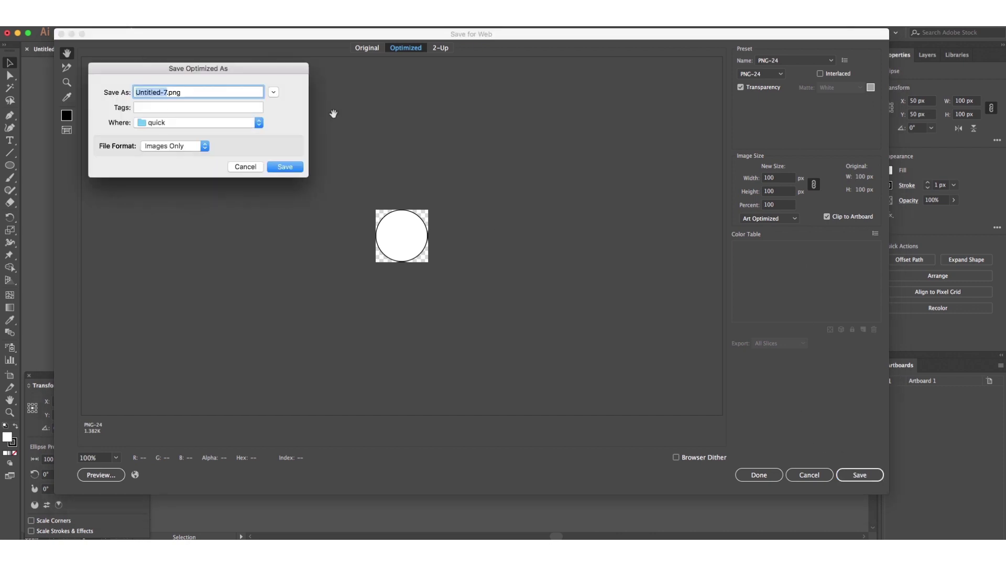
pyautogui.write('circle')
pyautogui.click(285, 166)
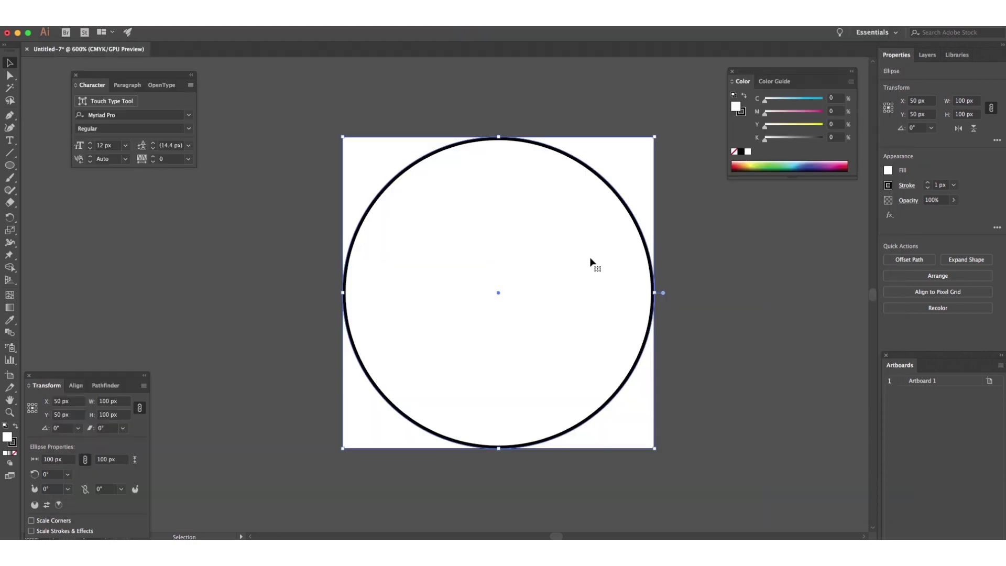
pyautogui.press('super+Tab')
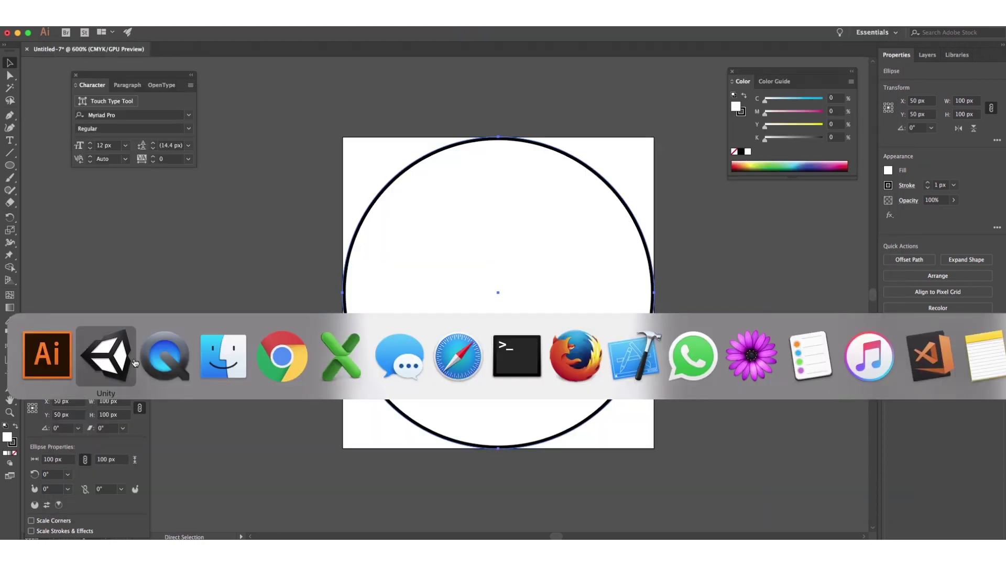
# Drag circle.png from the Finder quick folder into Unity's Project Assets.
pyautogui.click(107, 358)
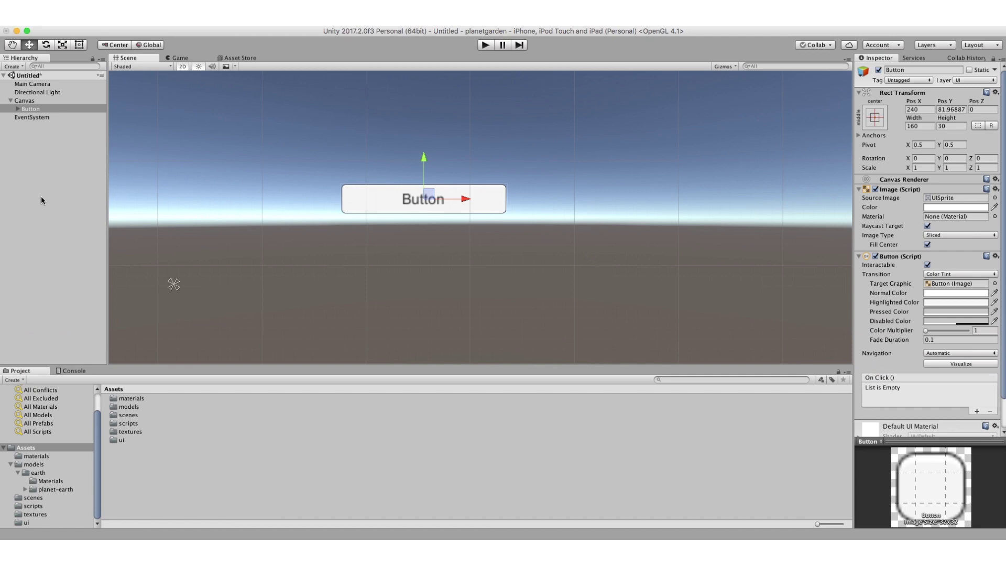
pyautogui.press('super+Tab')
pyautogui.press('super+Tab')
pyautogui.press('super+Tab')
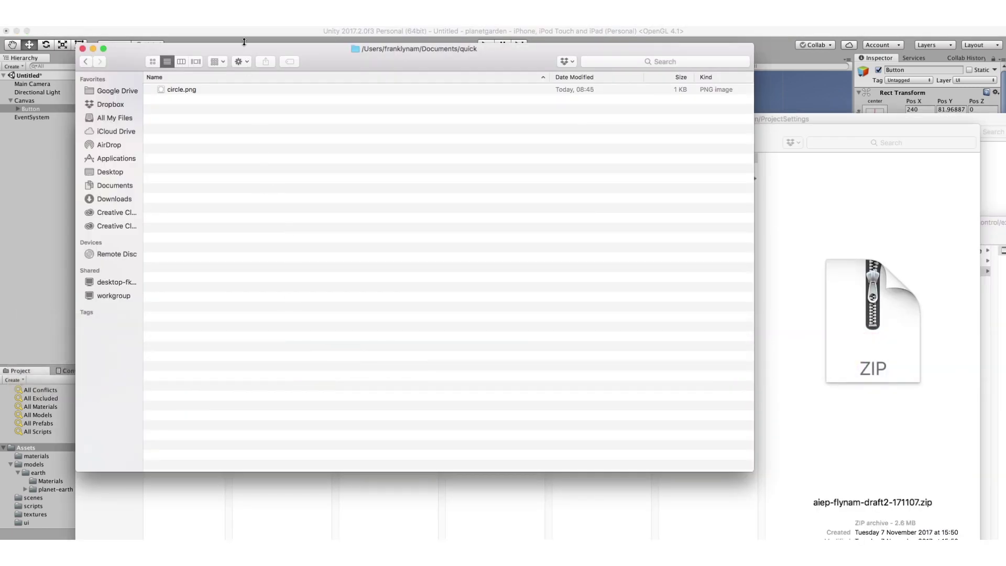
pyautogui.moveTo(178, 94); pyautogui.dragTo(185, 472)
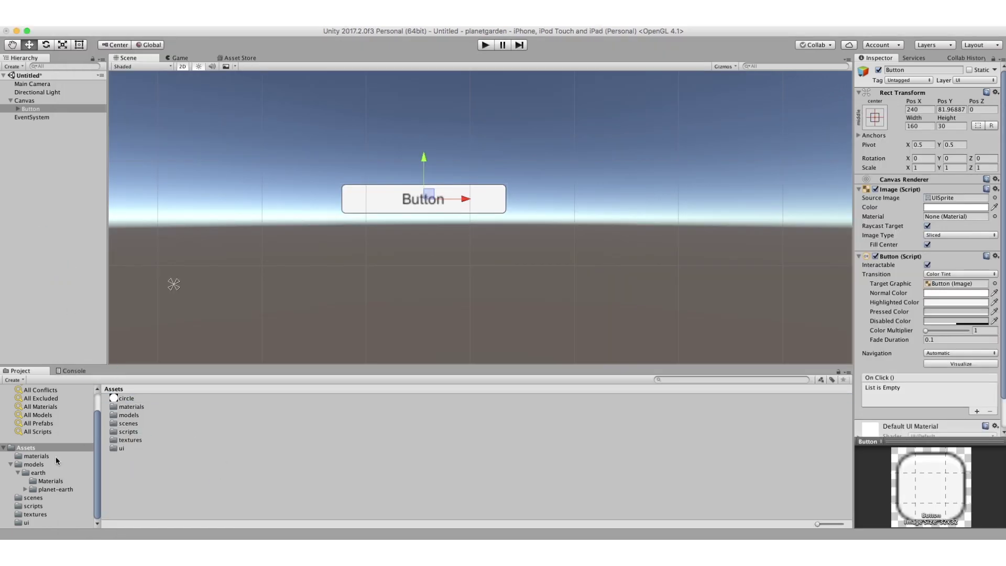
pyautogui.click(126, 400)
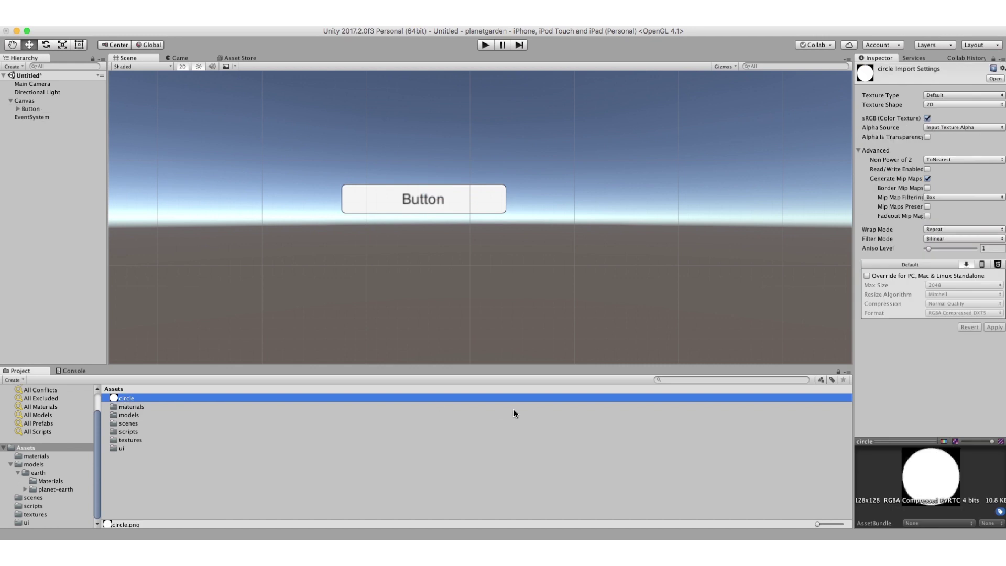
# Make the circle texture a Sprite (2D and UI) with a PC override in RGB 16 bit, and apply.
pyautogui.click(946, 94)
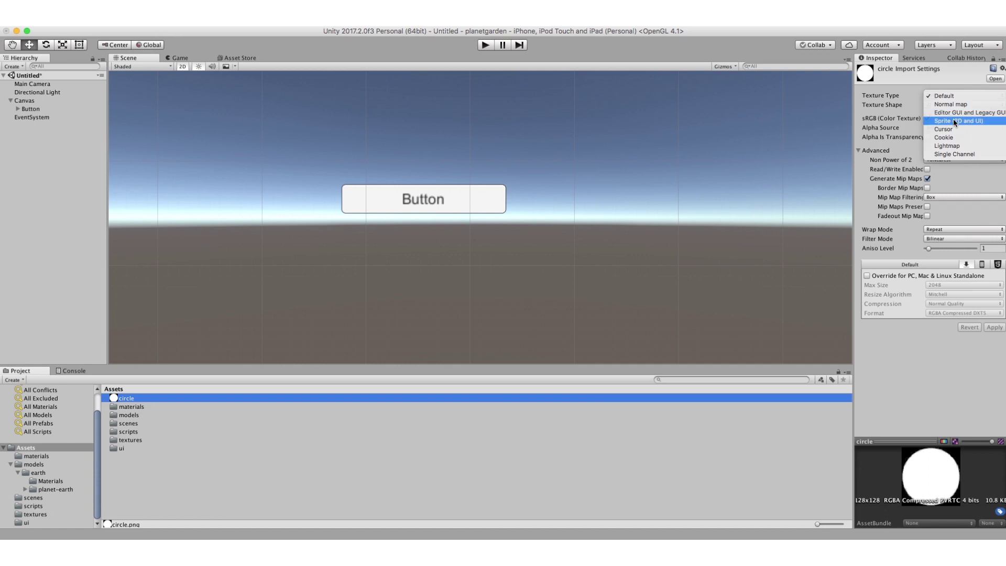
pyautogui.click(955, 121)
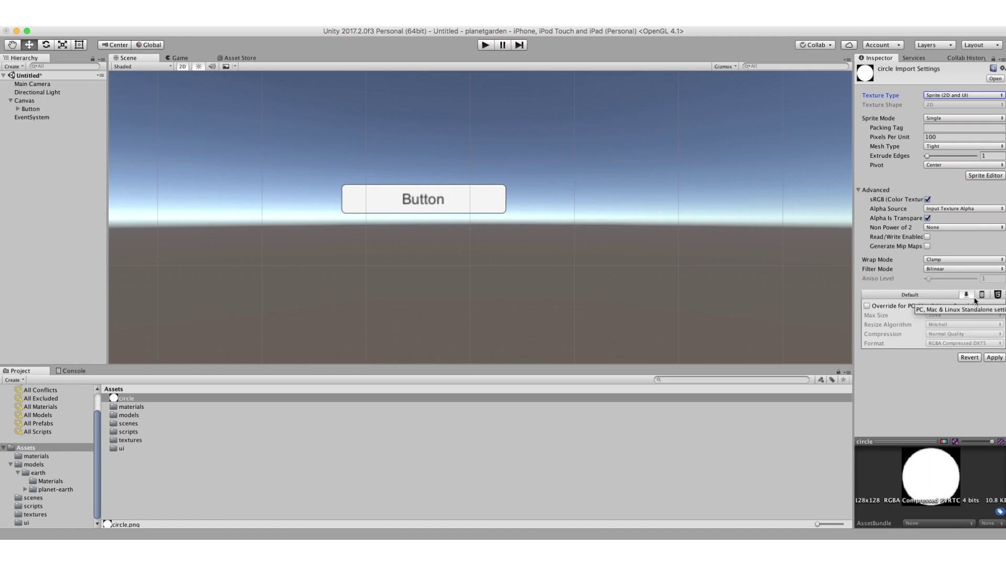
pyautogui.click(868, 306)
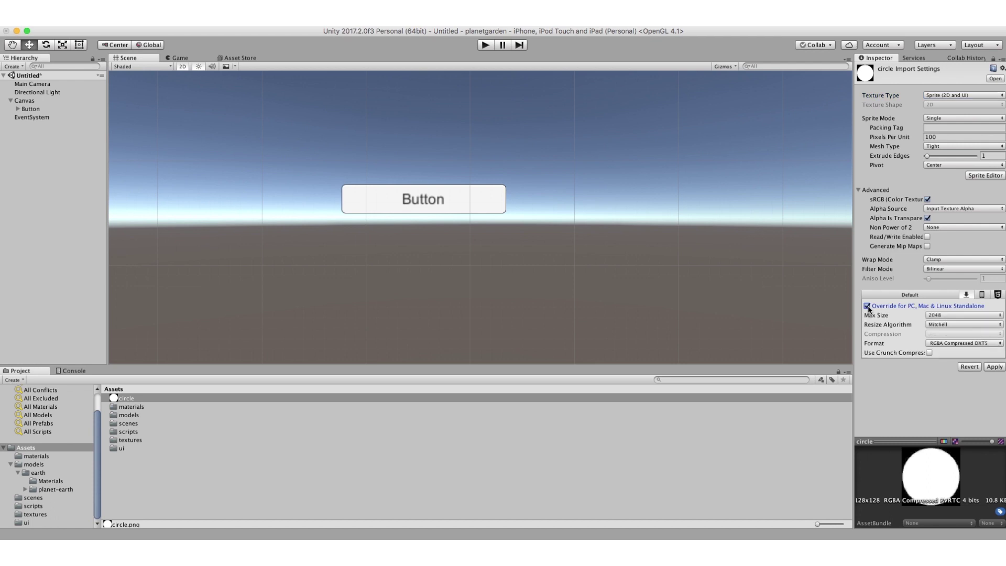
pyautogui.click(946, 345)
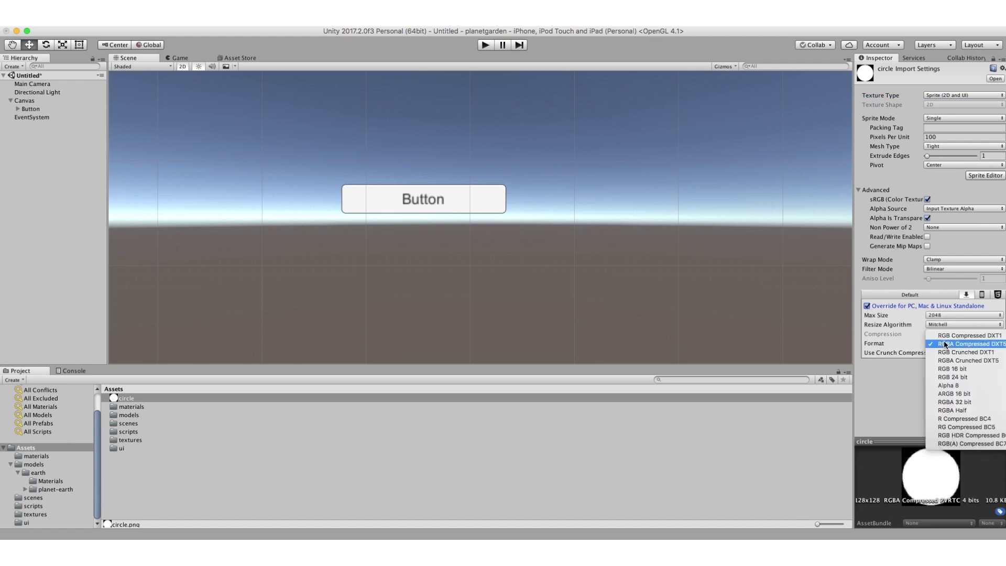
pyautogui.click(966, 370)
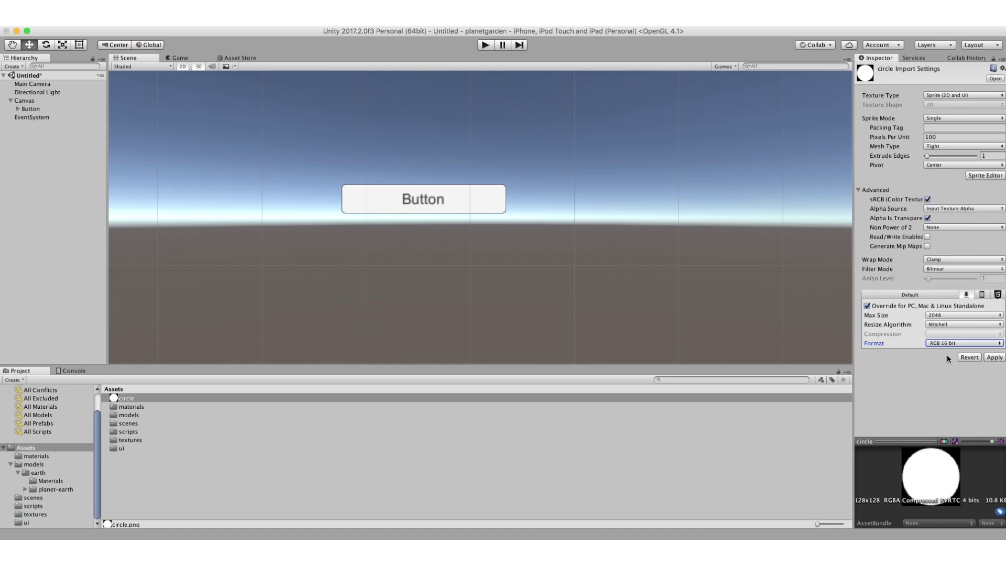
pyautogui.click(995, 358)
pyautogui.click(981, 176)
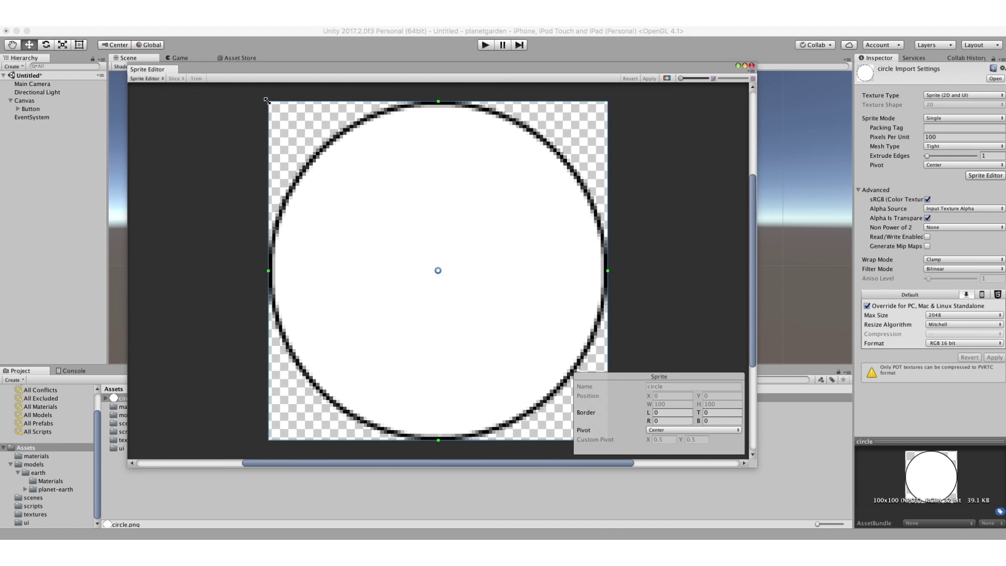
# Drag the circle sprite's left and top slice borders in to 50 and apply.
pyautogui.moveTo(269, 101); pyautogui.dragTo(438, 270)
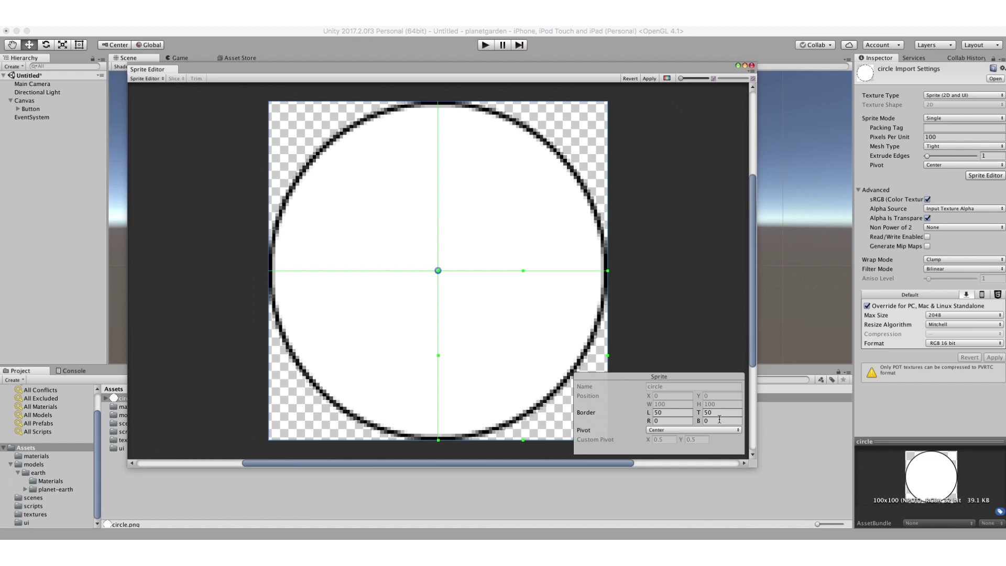
pyautogui.click(649, 79)
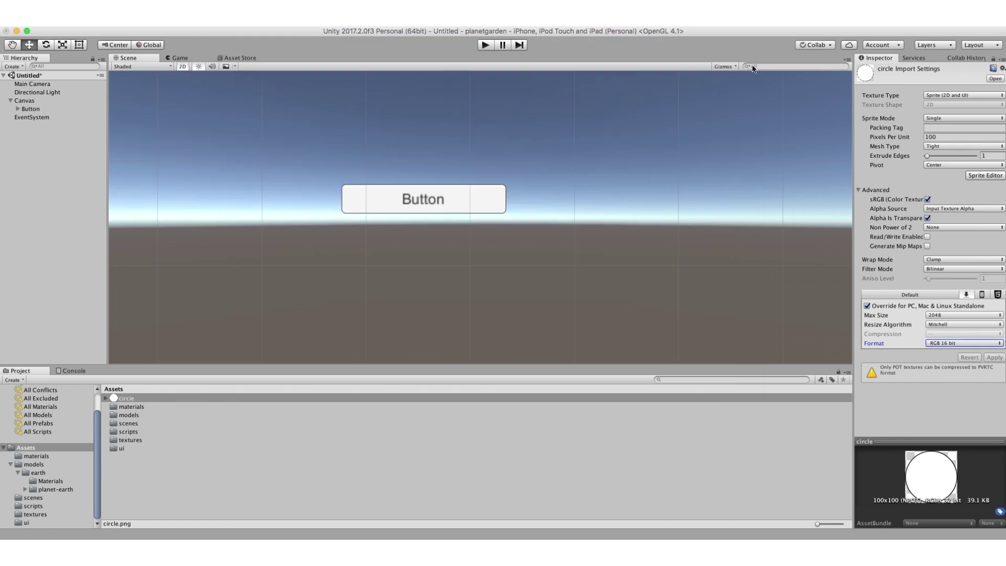
# Select the Button and drop the circle sprite into its Image Source Image field.
pyautogui.click(752, 66)
pyautogui.click(31, 109)
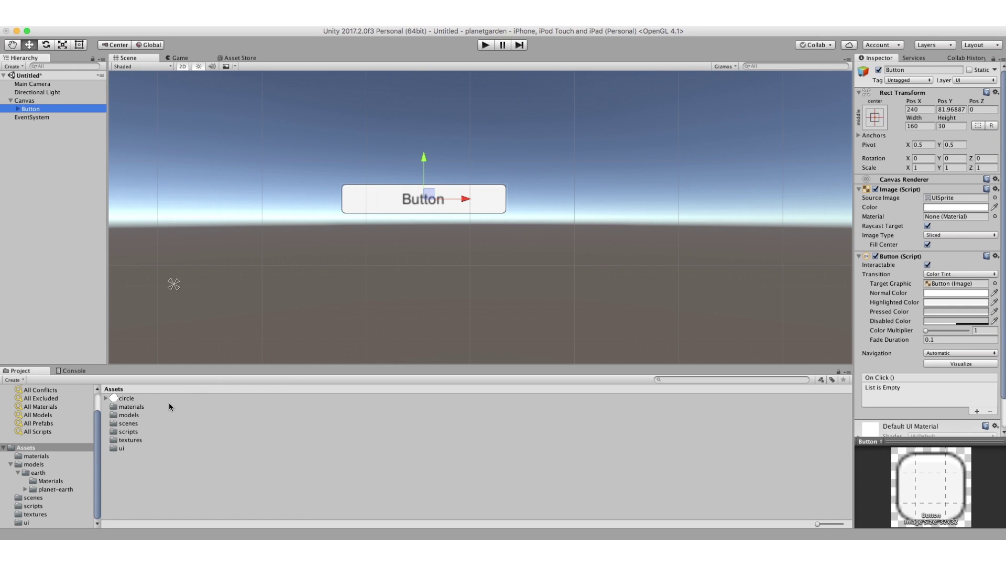
pyautogui.moveTo(128, 403); pyautogui.dragTo(944, 201)
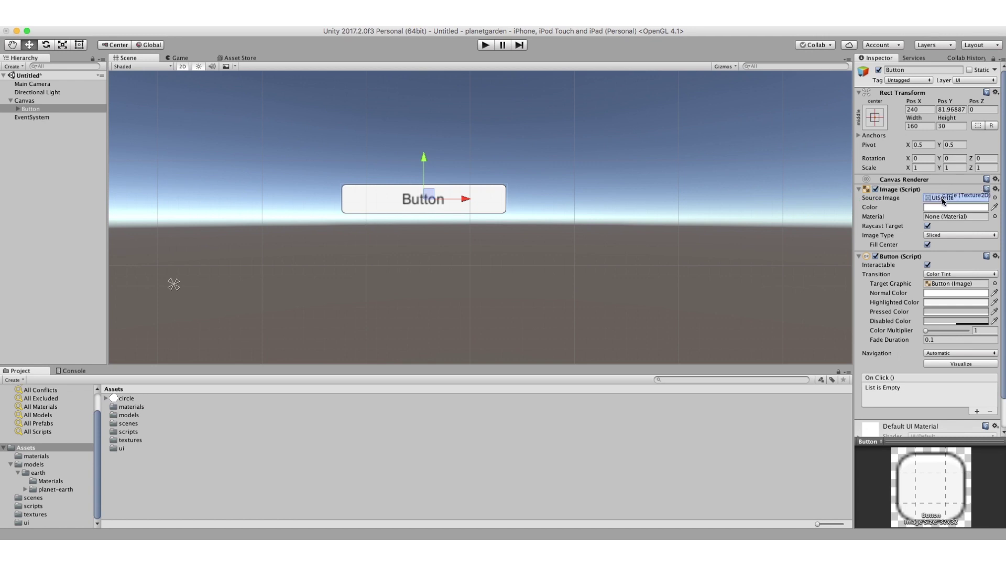
pyautogui.moveTo(943, 201); pyautogui.dragTo(944, 201)
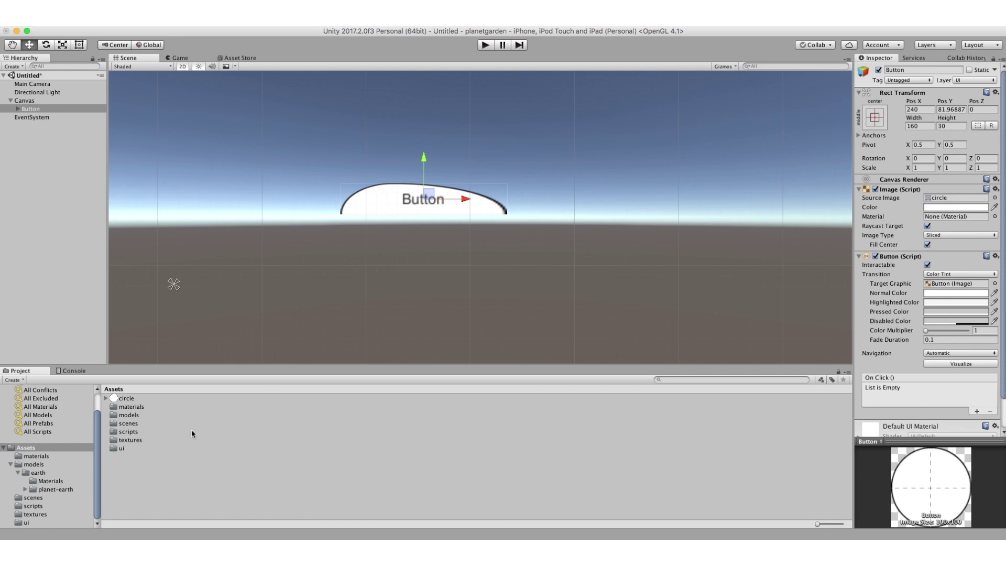
# In the circle sprite's Sprite Editor, set Border R and B to 50, then close it.
pyautogui.click(128, 400)
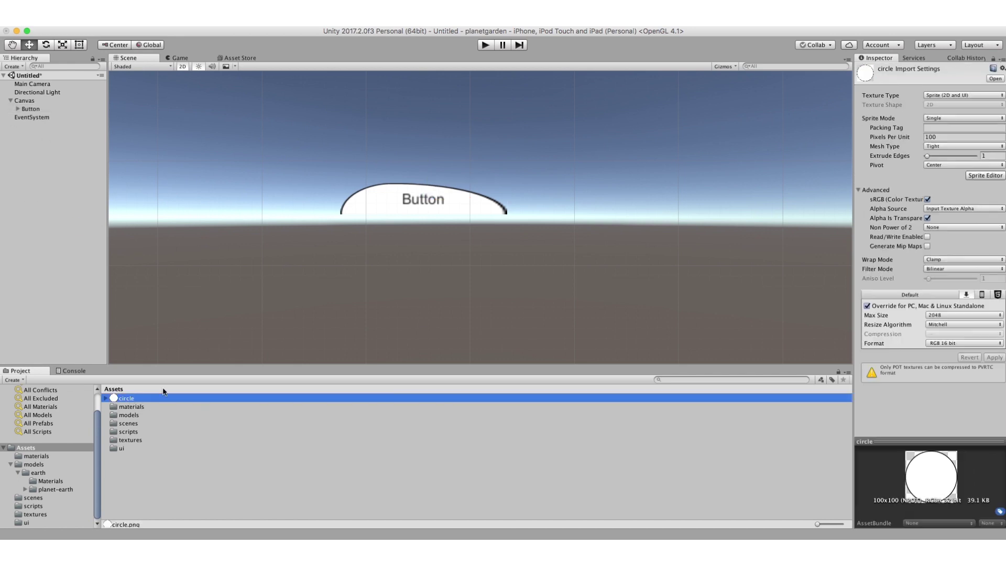
pyautogui.click(987, 178)
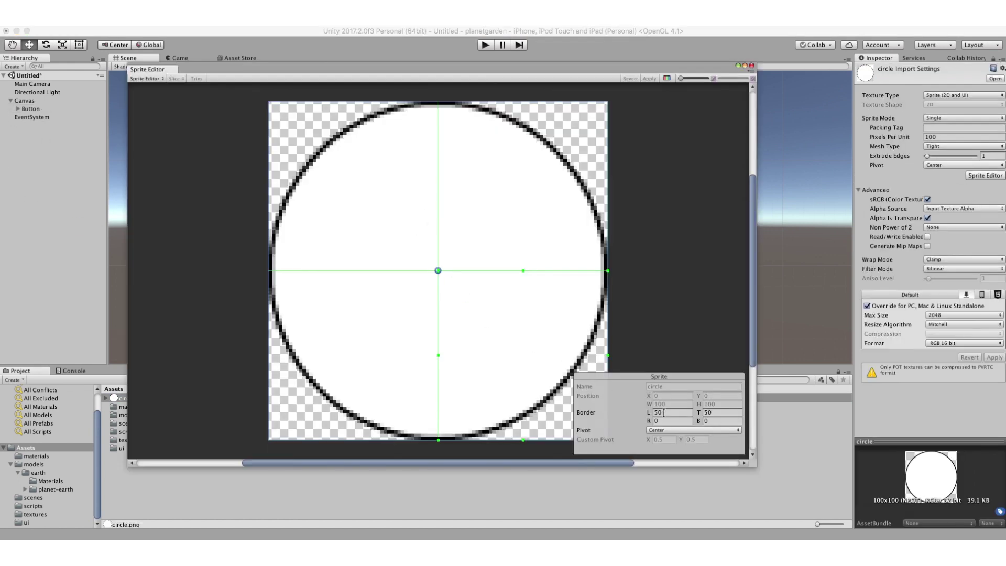
pyautogui.click(649, 419)
pyautogui.write('50')
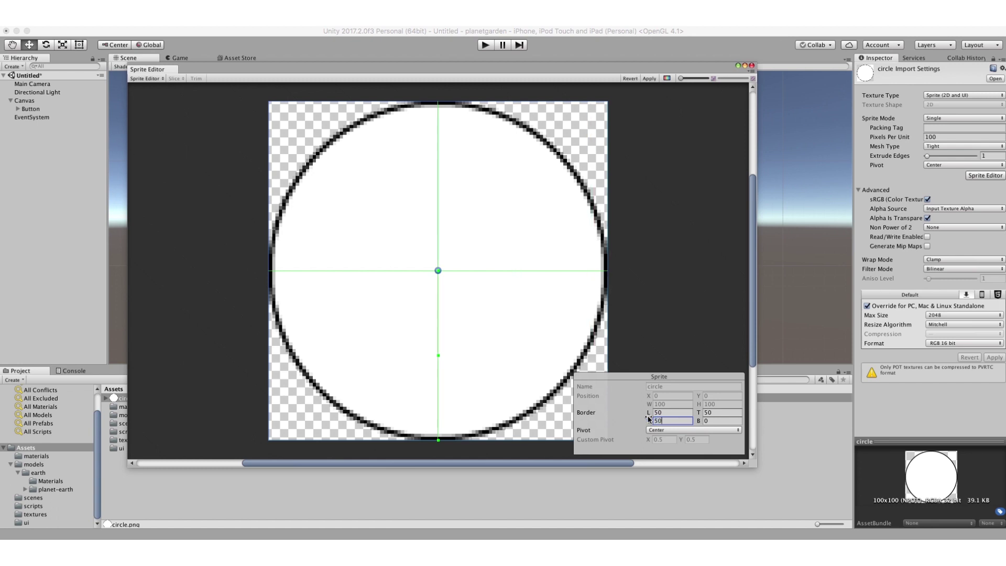
pyautogui.press('Tab')
pyautogui.write('50')
pyautogui.press('super+w')
pyautogui.press('super+w')
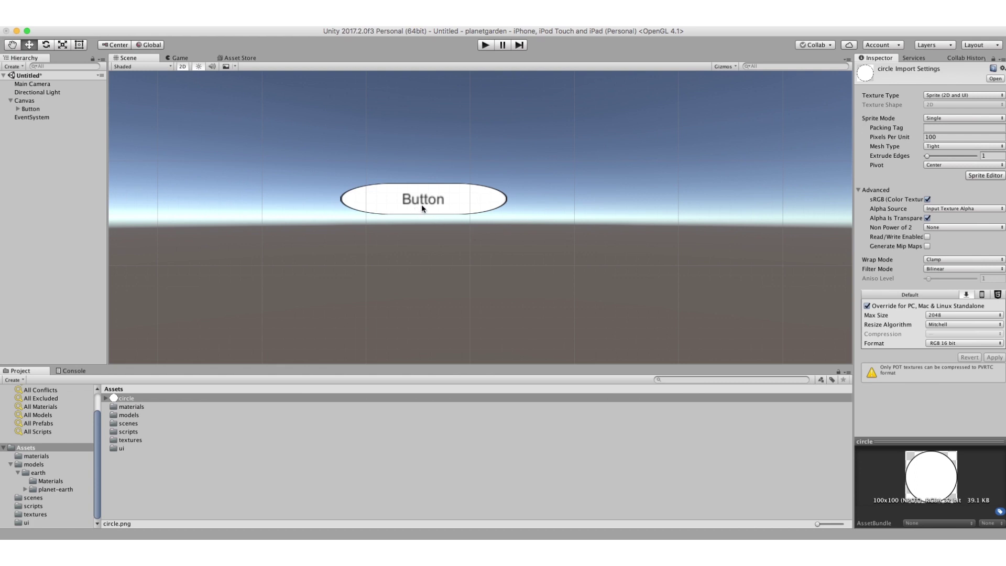
# Set the Button's Rect Transform height to 100 and preview the result.
pyautogui.click(41, 112)
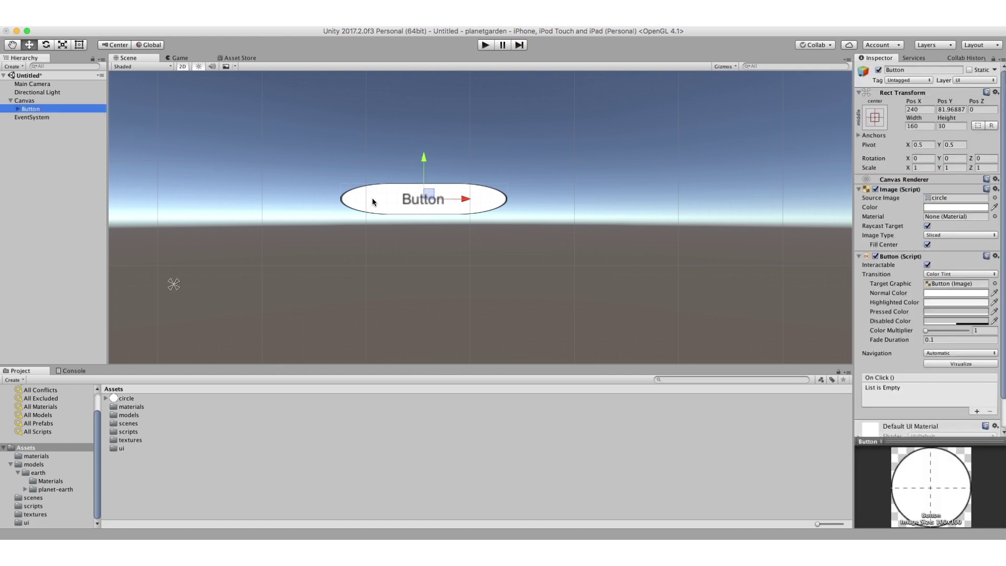
pyautogui.click(952, 126)
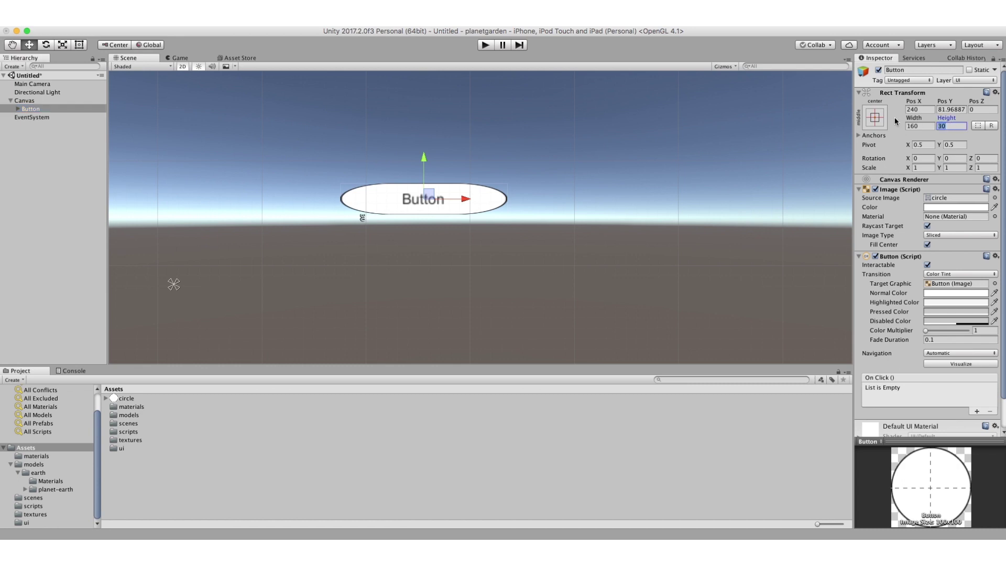
pyautogui.write('100')
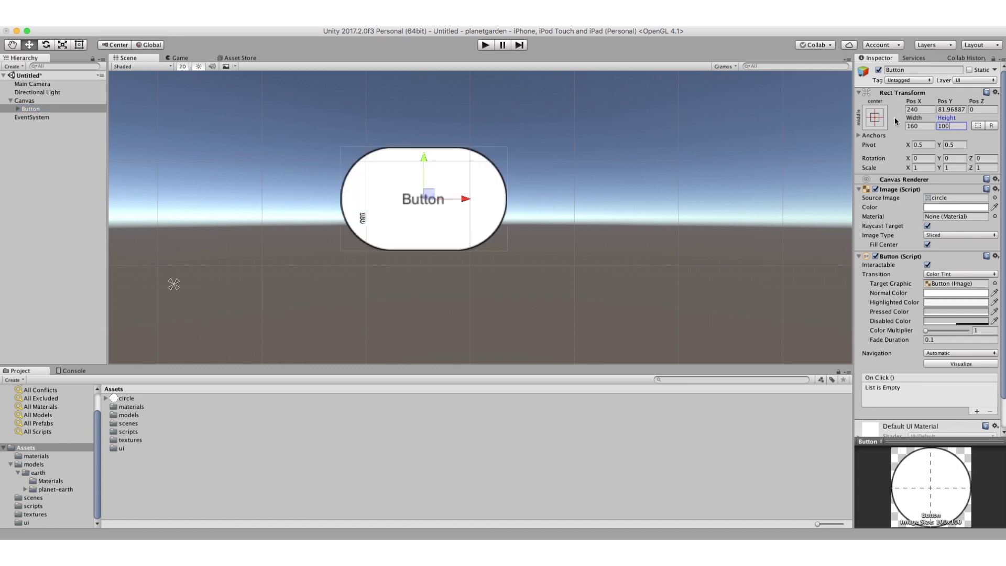
pyautogui.click(61, 205)
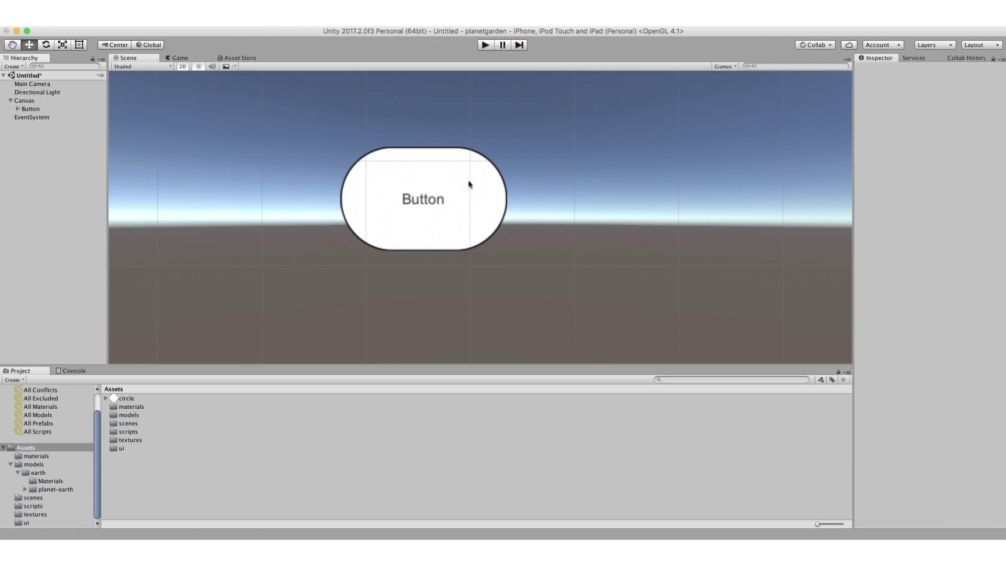
# Set the Button's width to 250, keeping its height at 100.
pyautogui.click(30, 109)
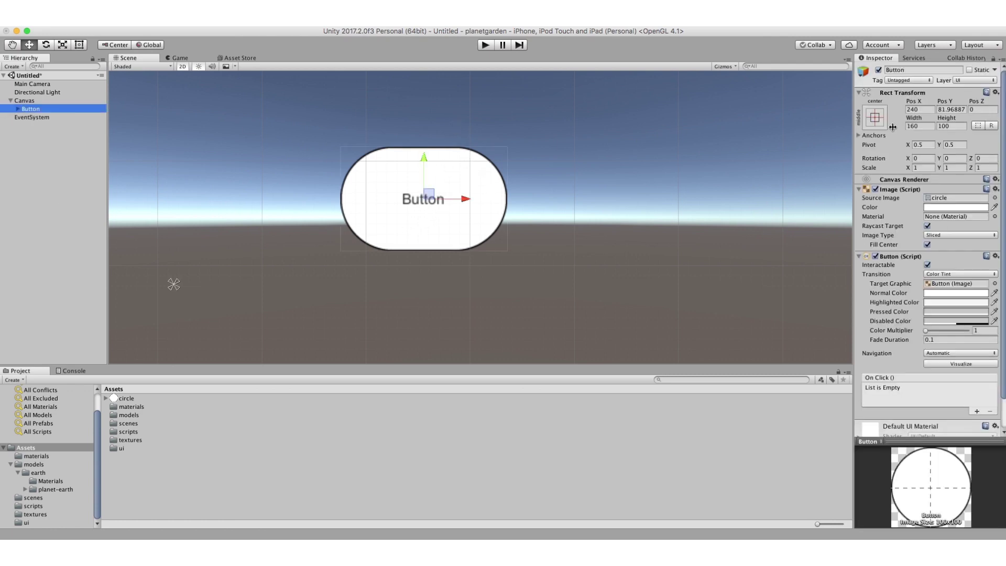
pyautogui.click(920, 125)
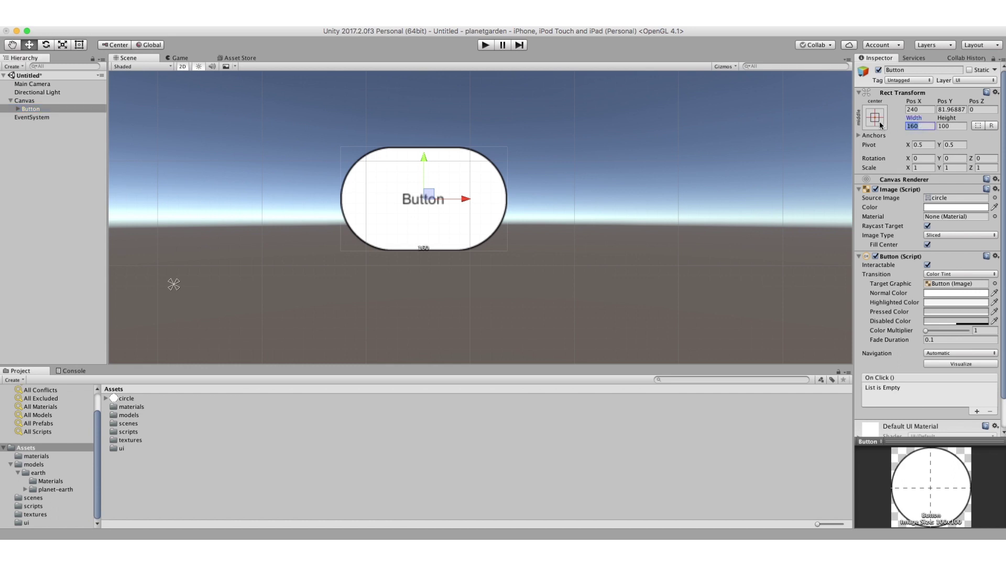
pyautogui.write('250')
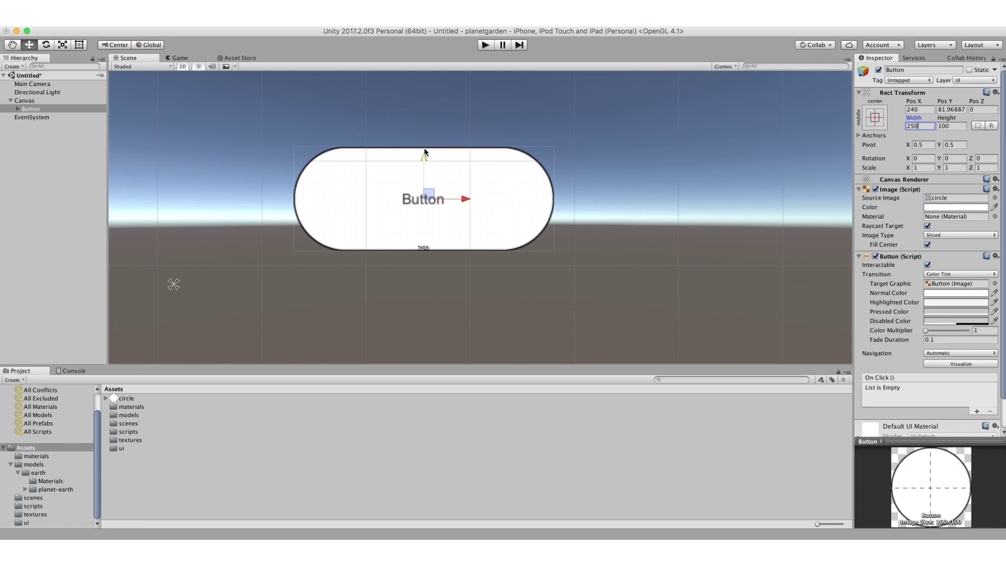
pyautogui.click(952, 126)
pyautogui.write('30')
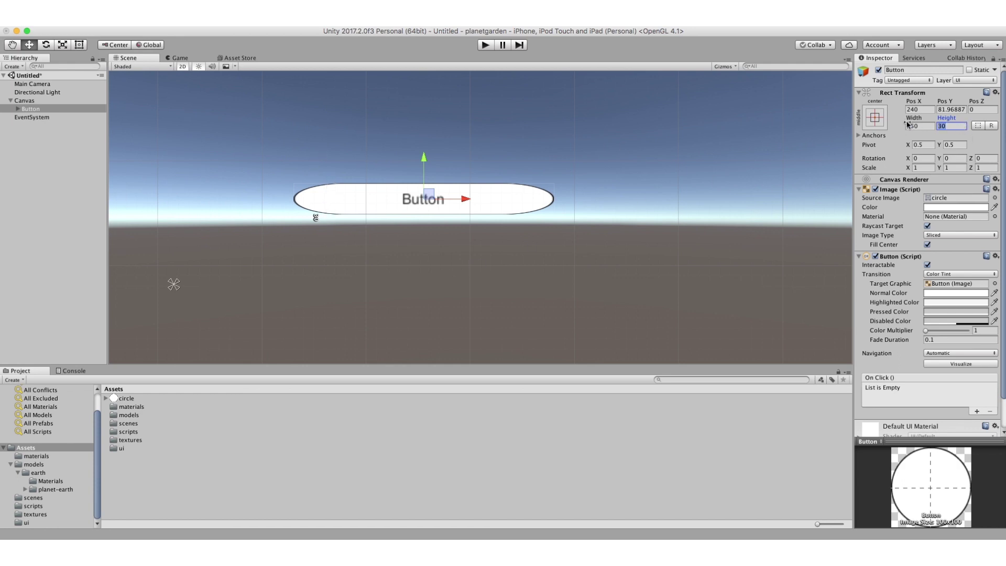
pyautogui.write('100')
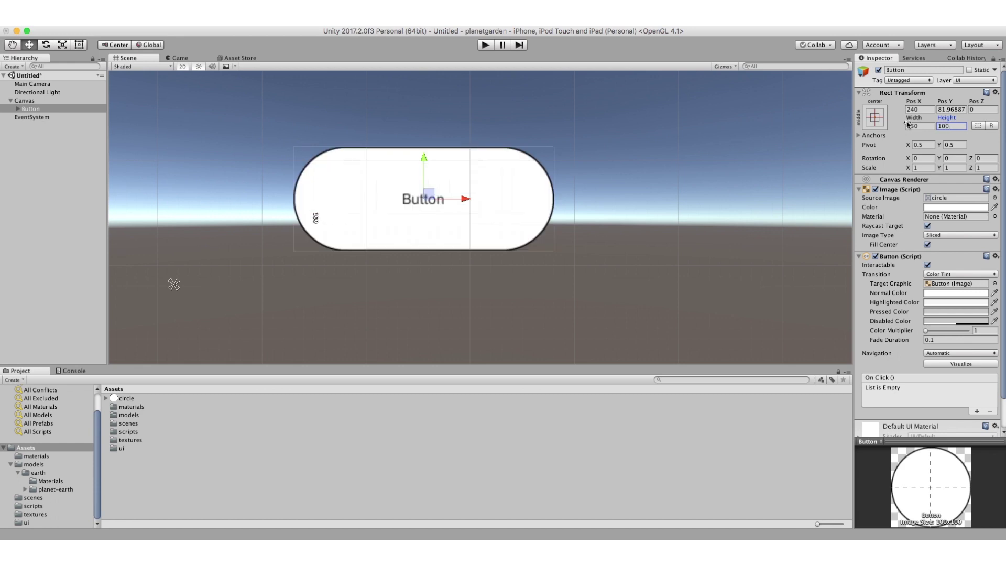